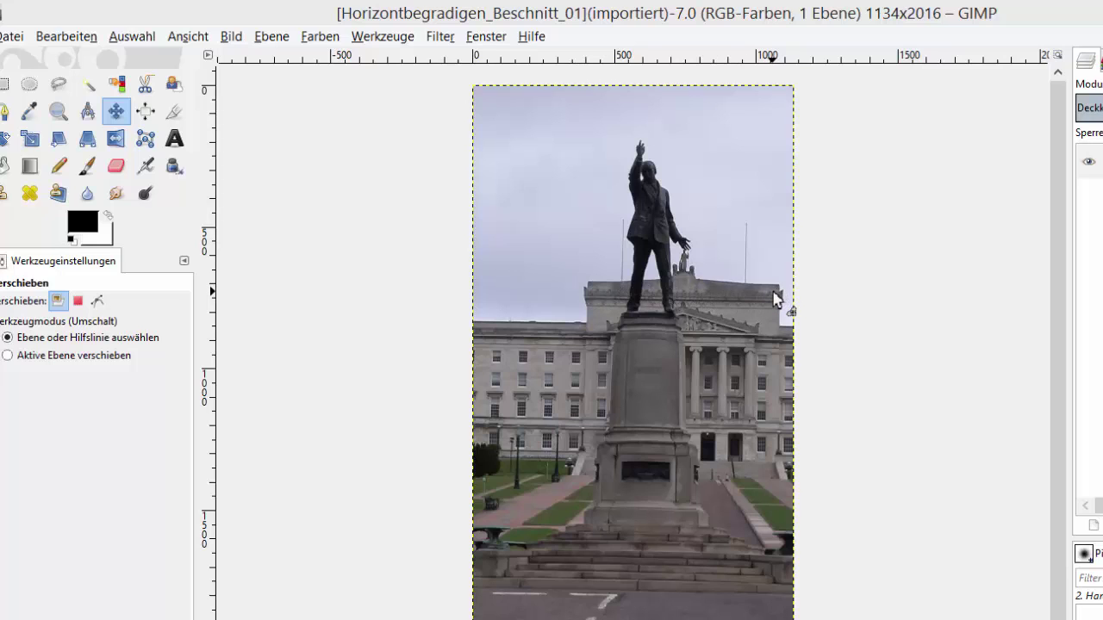
Step: Zoom in twice on the statue's roofline, then open the Ansicht menu
{"action": "left_click", "coordinate": [69, 115]}
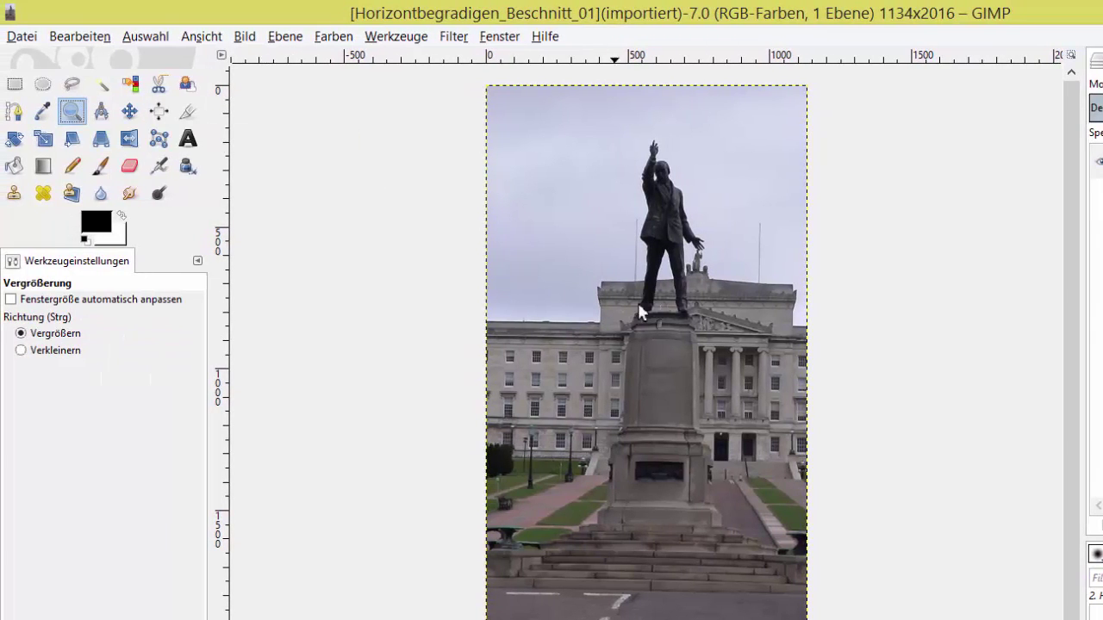
{"action": "left_click", "coordinate": [673, 301]}
{"action": "left_click", "coordinate": [674, 299]}
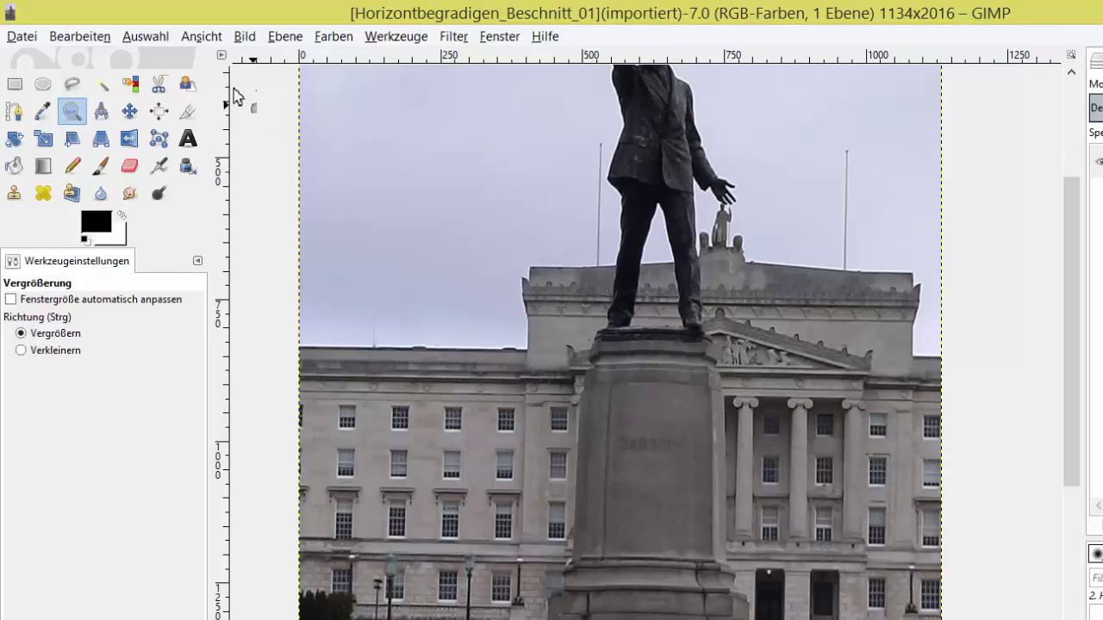
{"action": "left_click", "coordinate": [198, 40]}
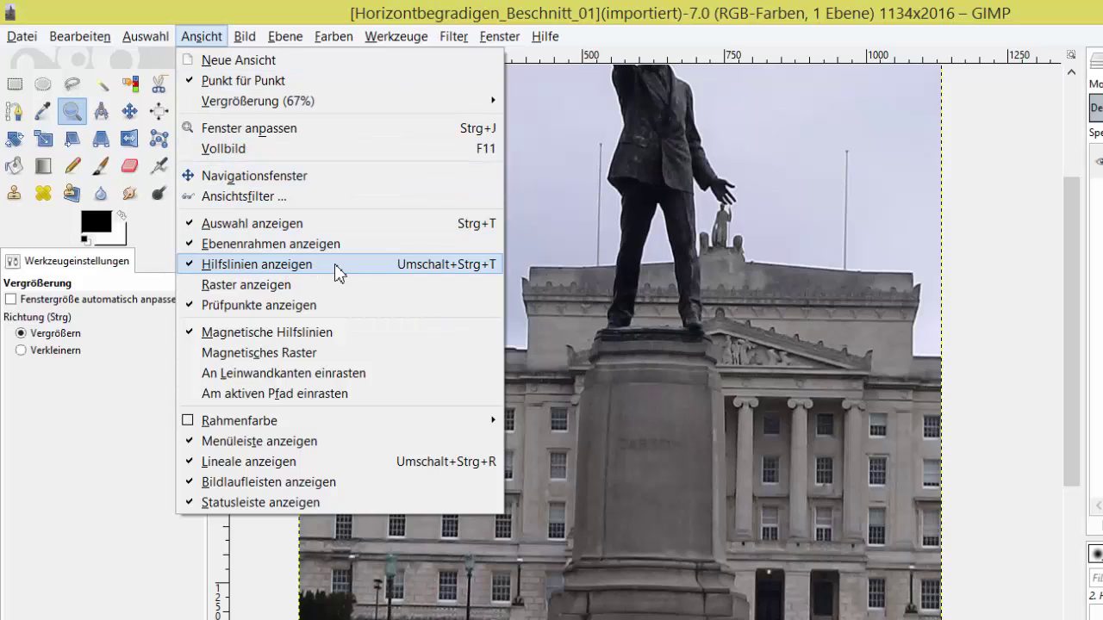
Step: Drag a horizontal guide from the top ruler onto the building's roofline
{"action": "left_click", "coordinate": [1010, 211]}
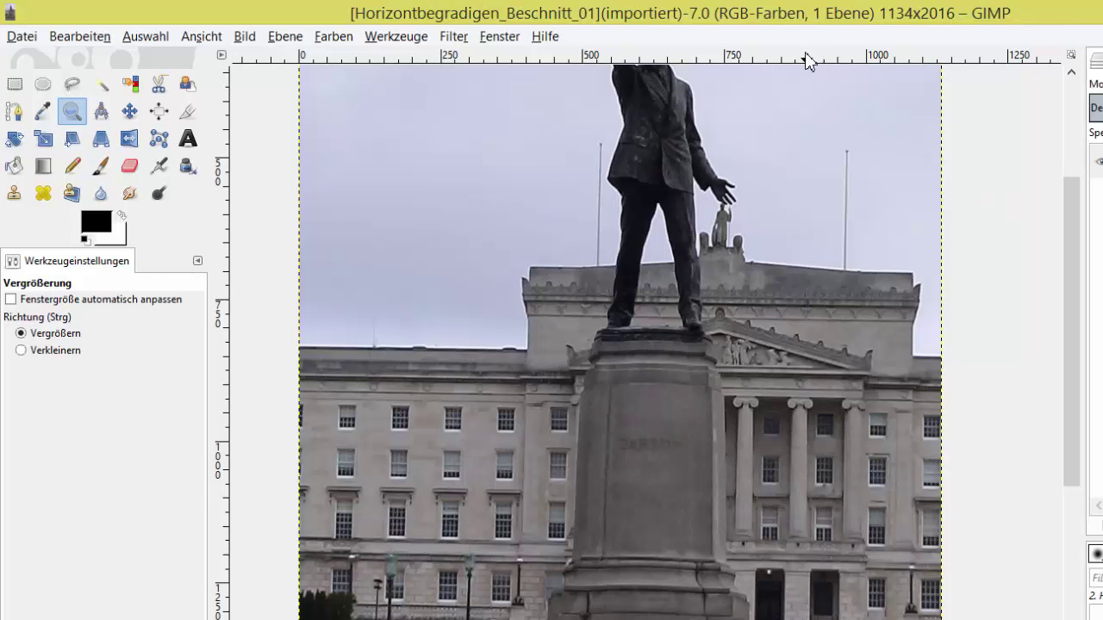
{"action": "key", "text": "m"}
{"action": "left_click_drag", "start_coordinate": [801, 66], "coordinate": [770, 258]}
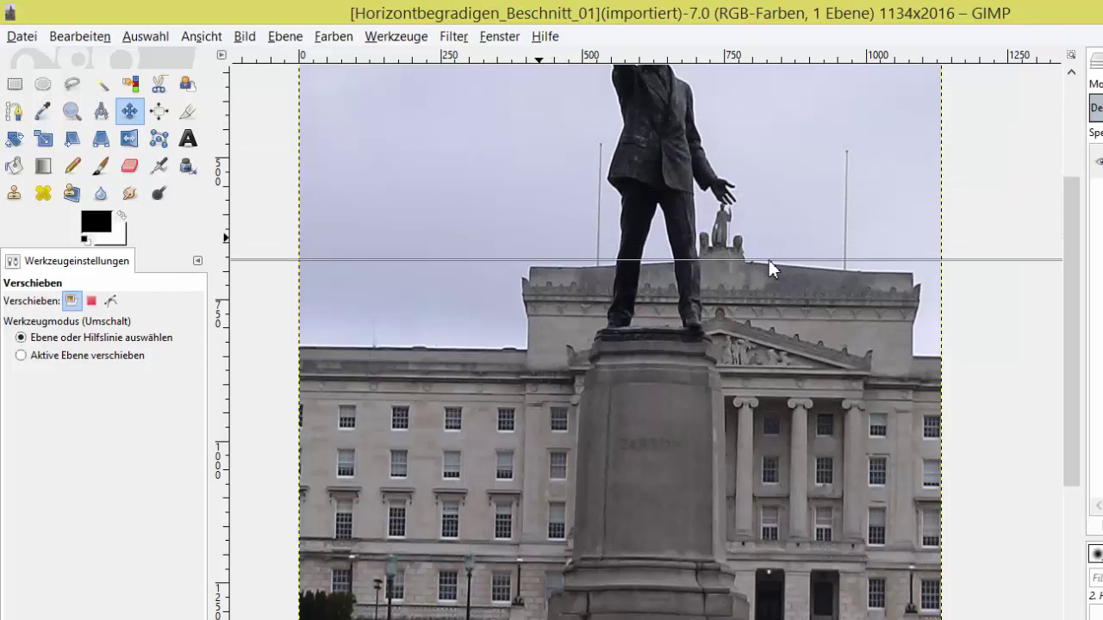
{"action": "left_click_drag", "start_coordinate": [769, 257], "coordinate": [764, 266]}
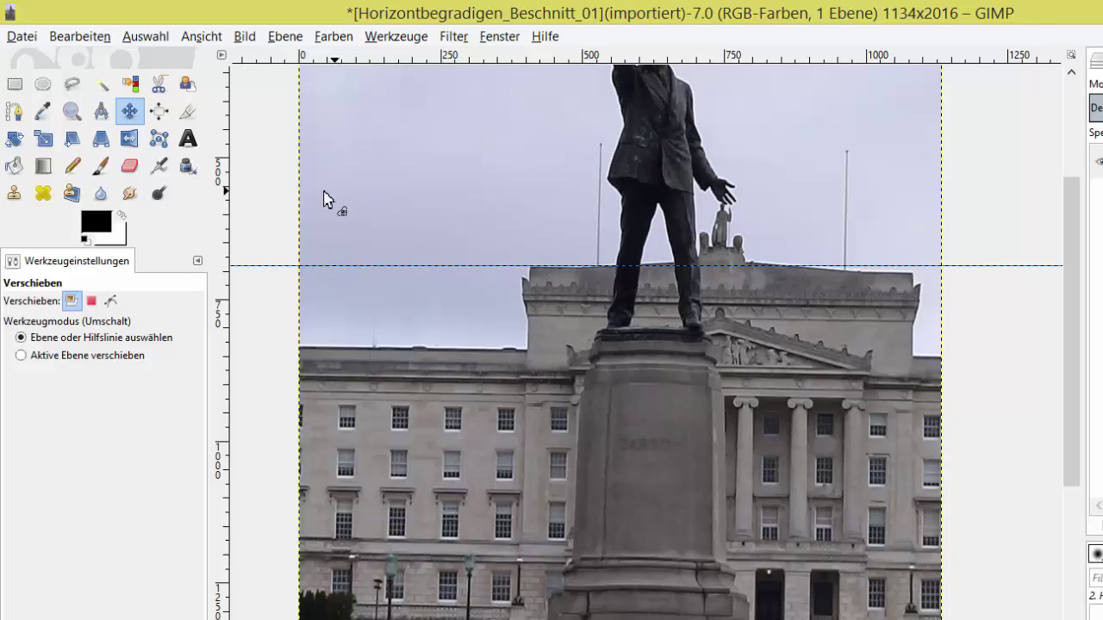
Step: Select the Rotate tool with clipping set to 'Auf Seitenverhältnis beschneiden'
{"action": "left_click", "coordinate": [24, 142]}
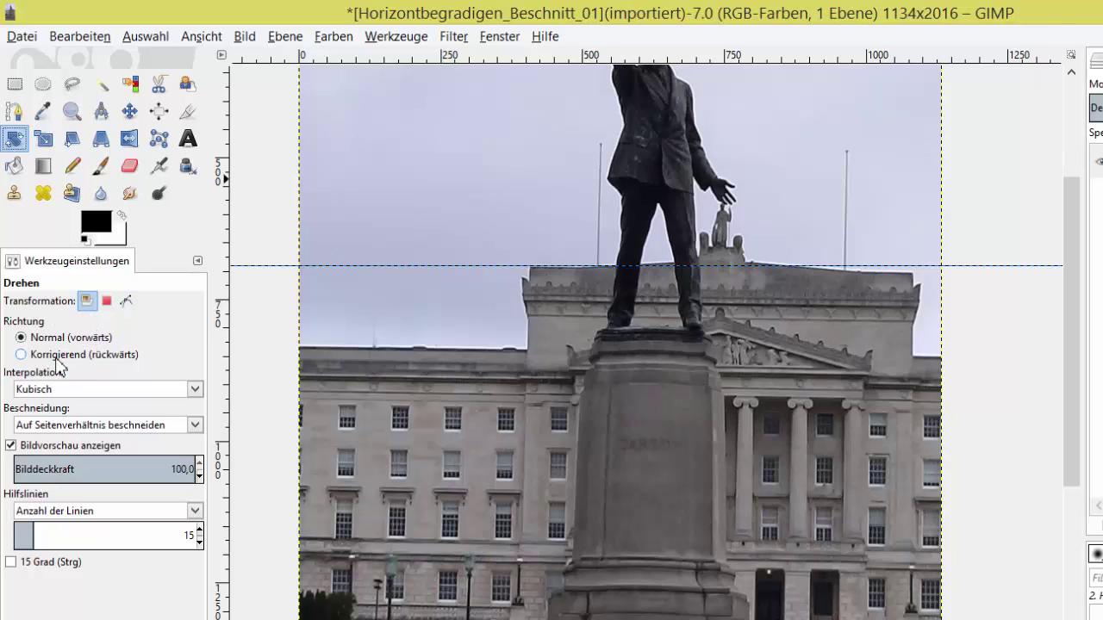
{"action": "left_click", "coordinate": [48, 431]}
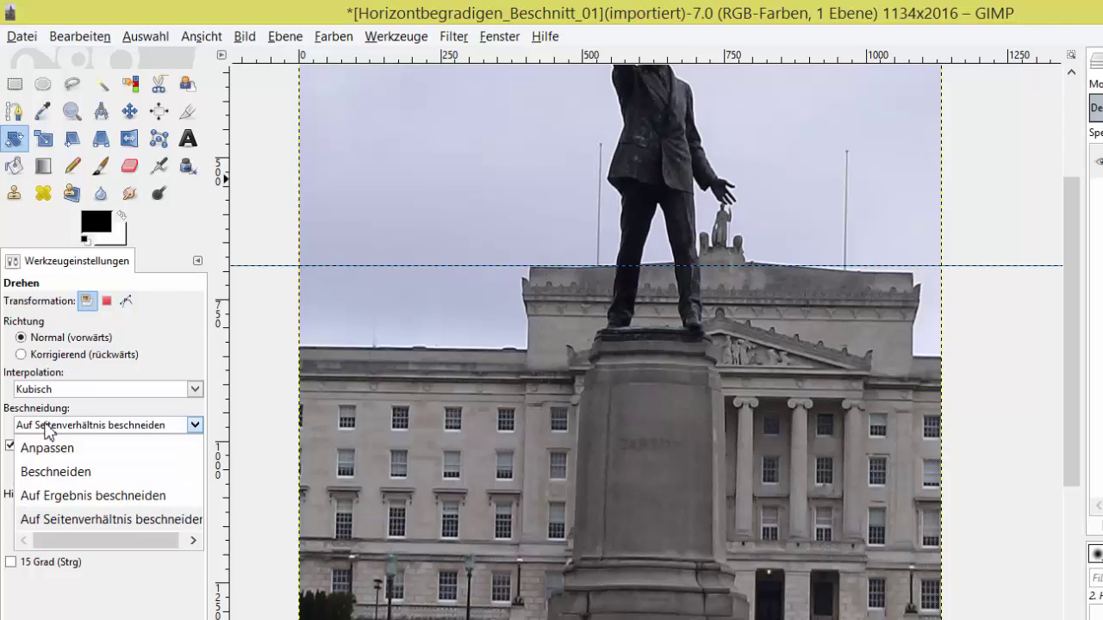
{"action": "left_click", "coordinate": [93, 520]}
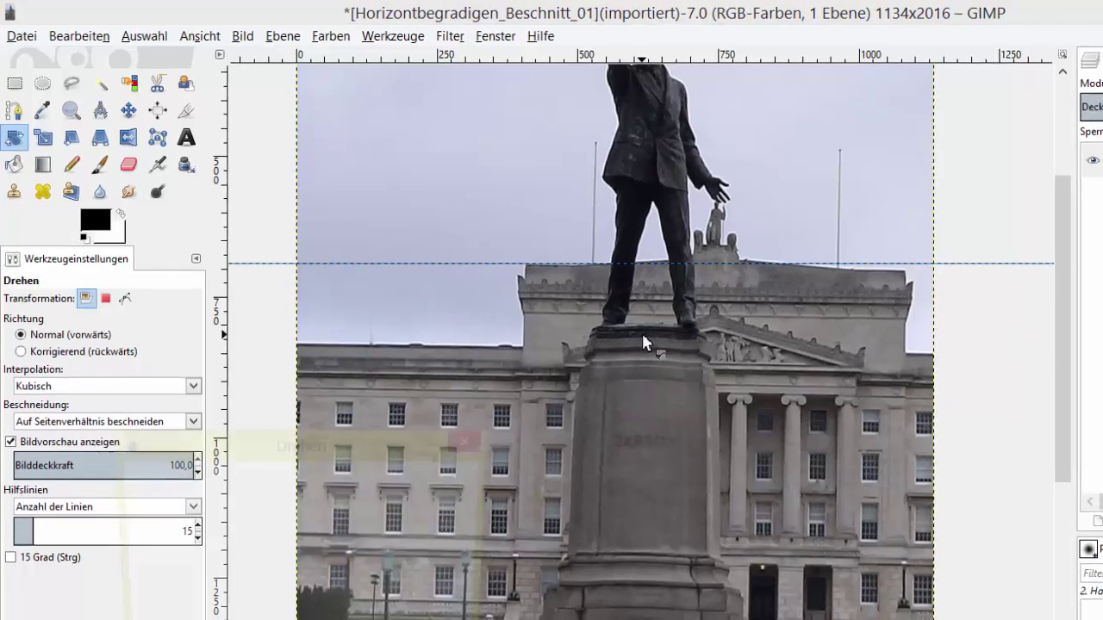
Step: Start a rotation, move the Drehen dialog aside, and place the rotation centre on the roofline
{"action": "left_click", "coordinate": [642, 338]}
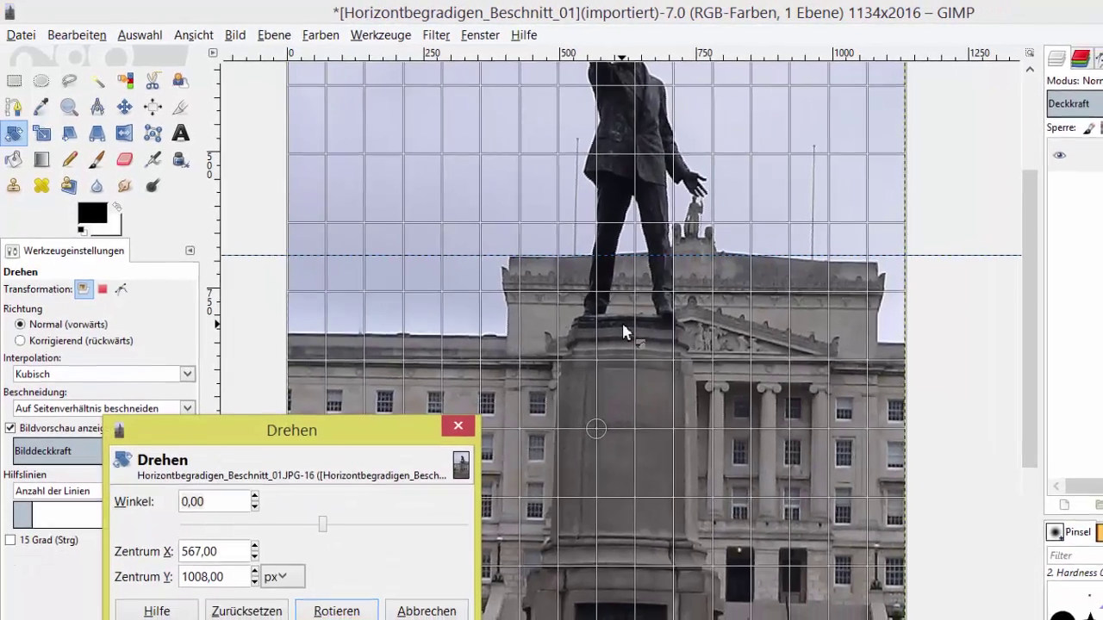
{"action": "left_click_drag", "start_coordinate": [307, 428], "coordinate": [256, 177]}
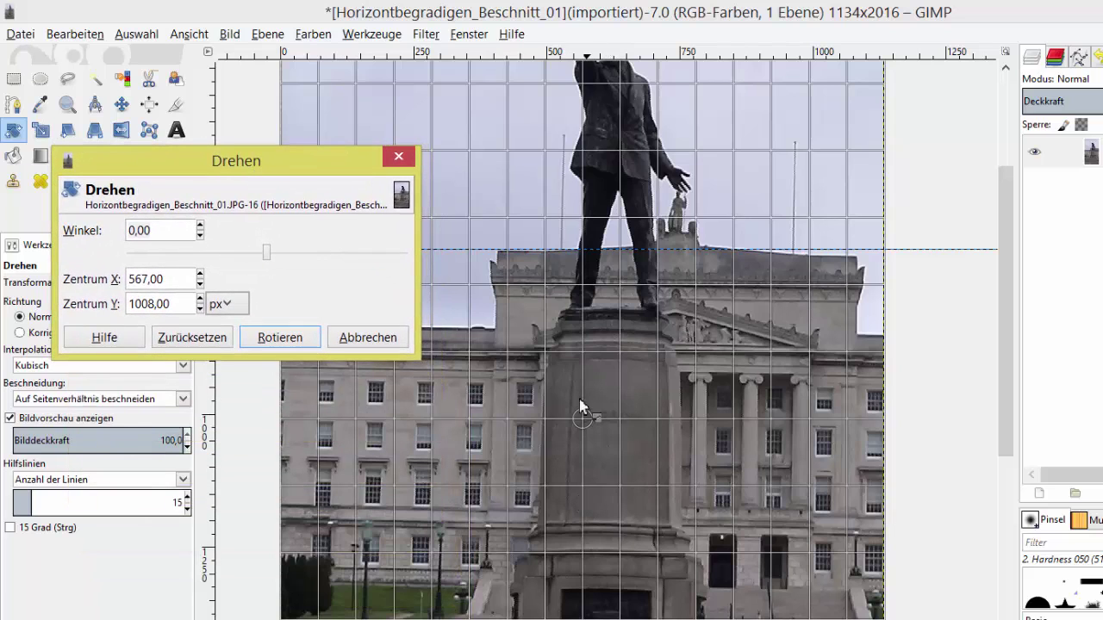
{"action": "left_click", "coordinate": [591, 428]}
{"action": "left_click_drag", "start_coordinate": [590, 429], "coordinate": [681, 261]}
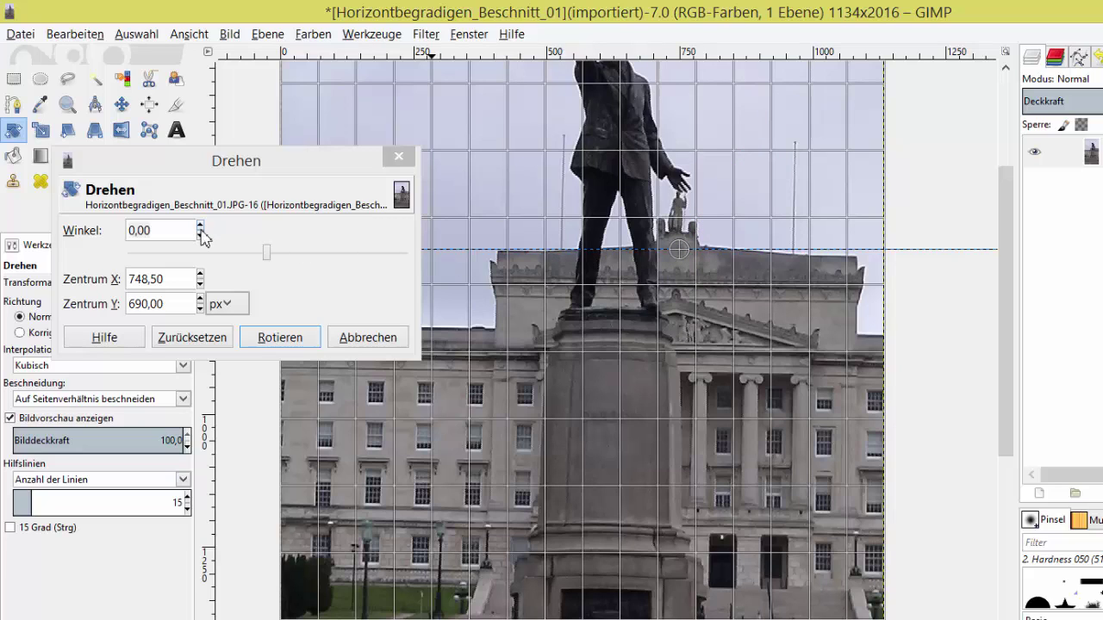
Step: Lower the Winkel rotation angle step by step to -0,80
{"action": "left_click", "coordinate": [200, 234]}
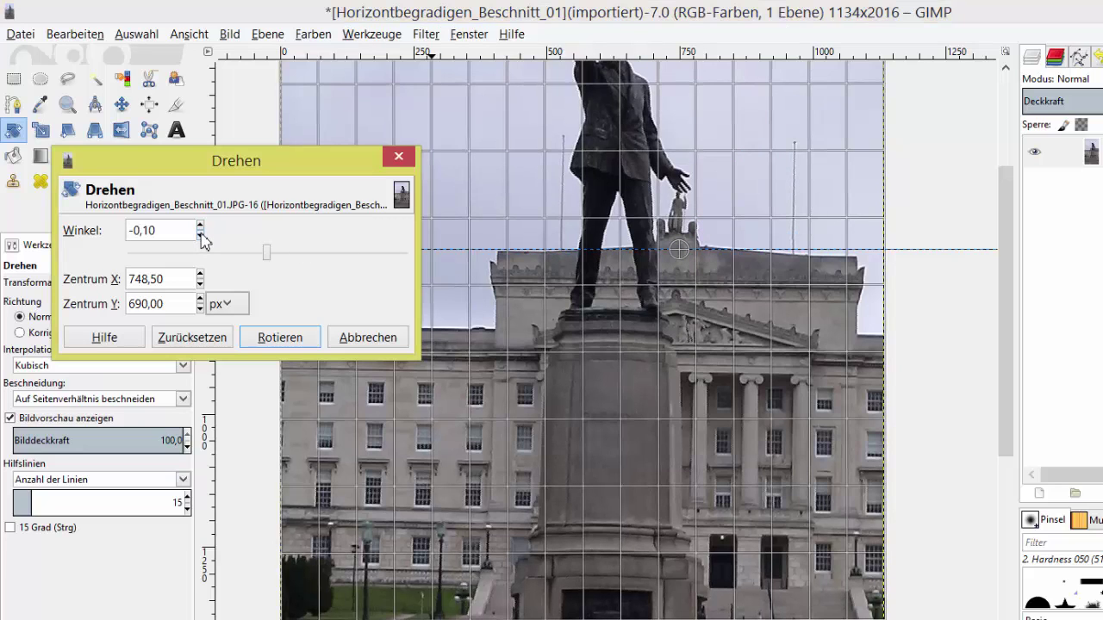
{"action": "left_click", "coordinate": [200, 234]}
{"action": "left_click", "coordinate": [200, 234]}
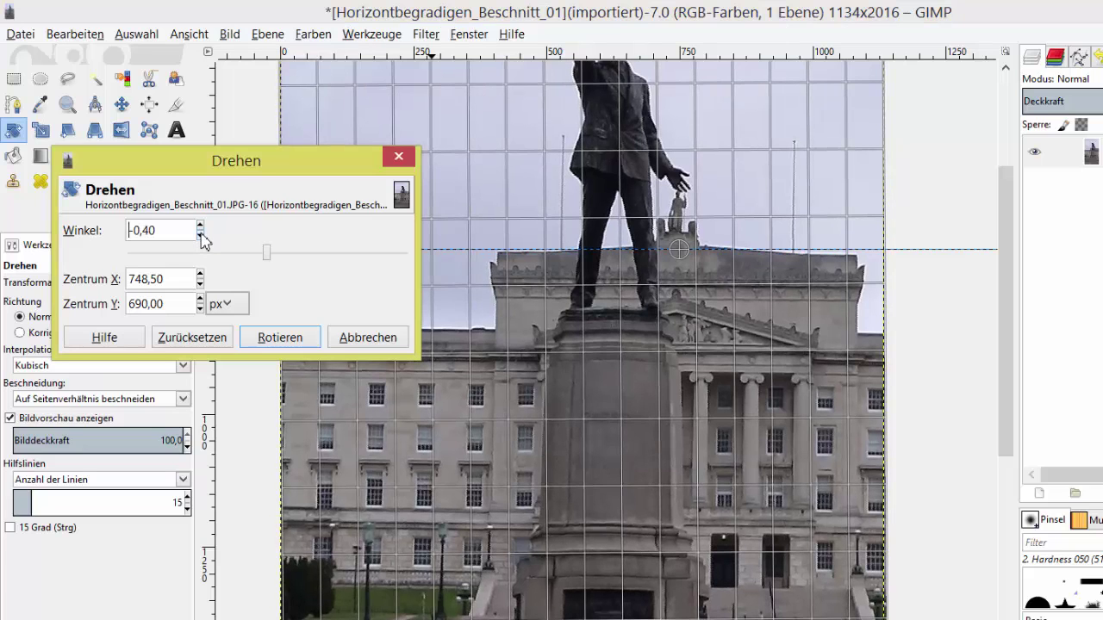
{"action": "left_click", "coordinate": [199, 235]}
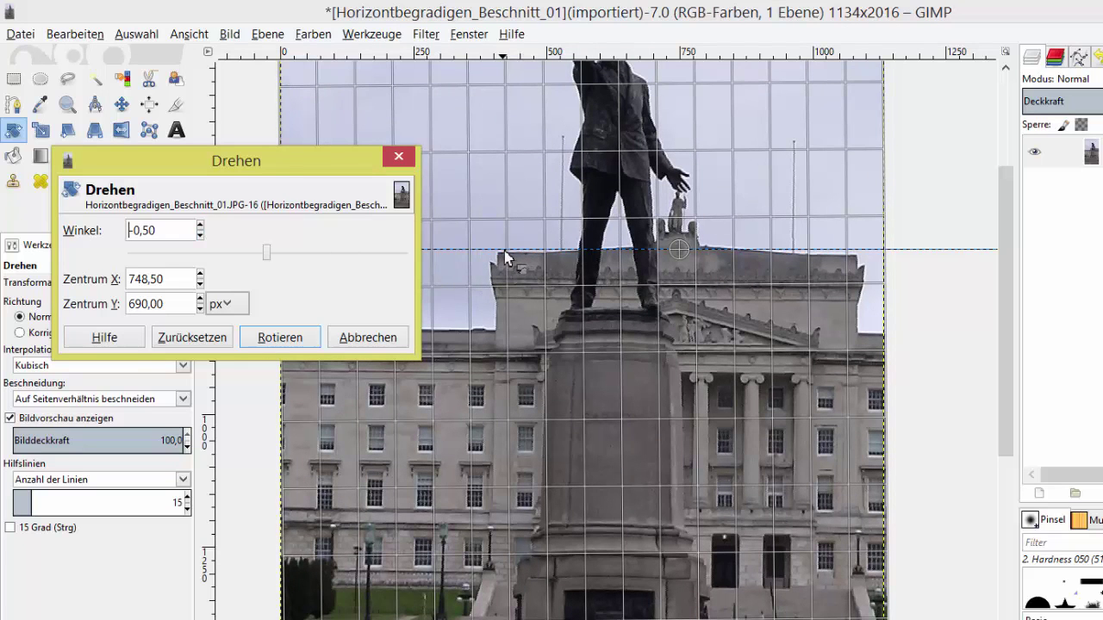
{"action": "left_click", "coordinate": [200, 235]}
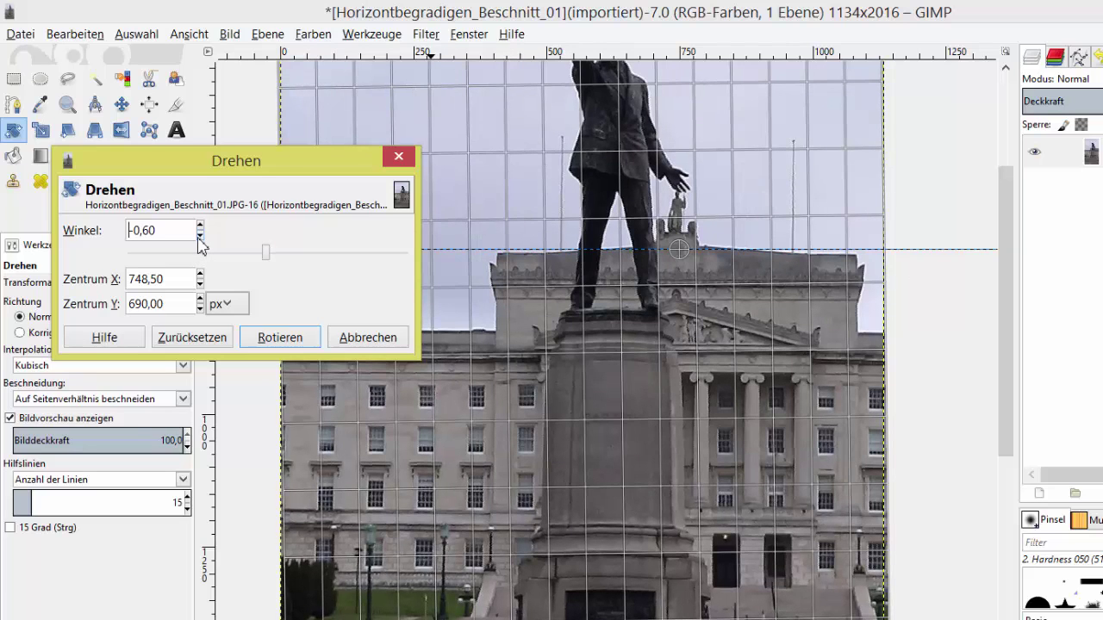
{"action": "left_click", "coordinate": [200, 235]}
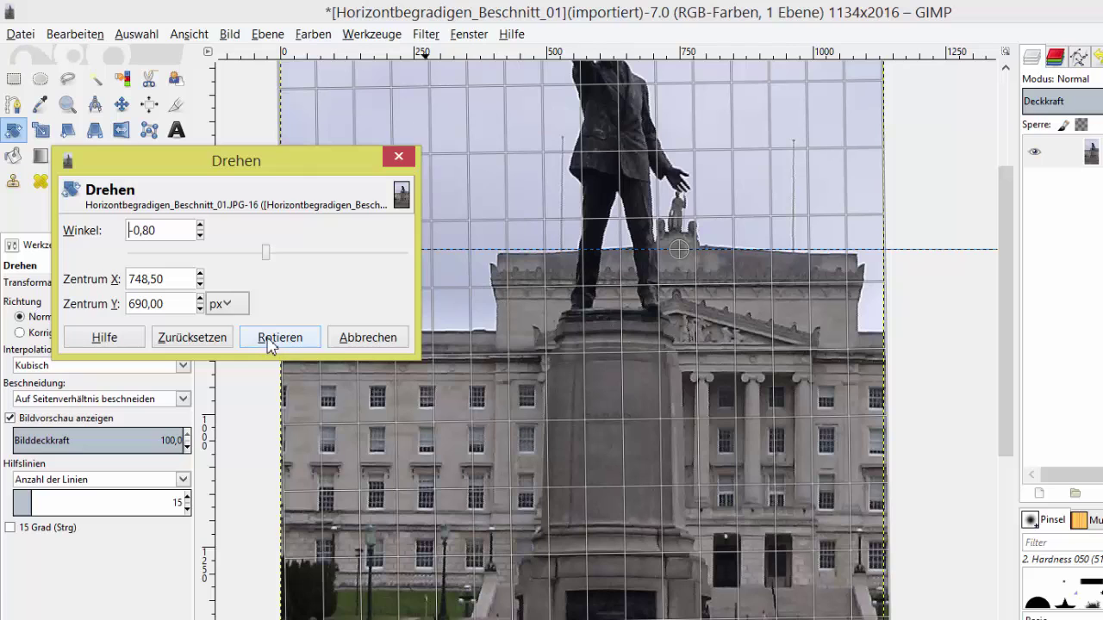
Step: Apply the -0.80° rotation and scroll through the image to check the level roofline
{"action": "left_click", "coordinate": [269, 341]}
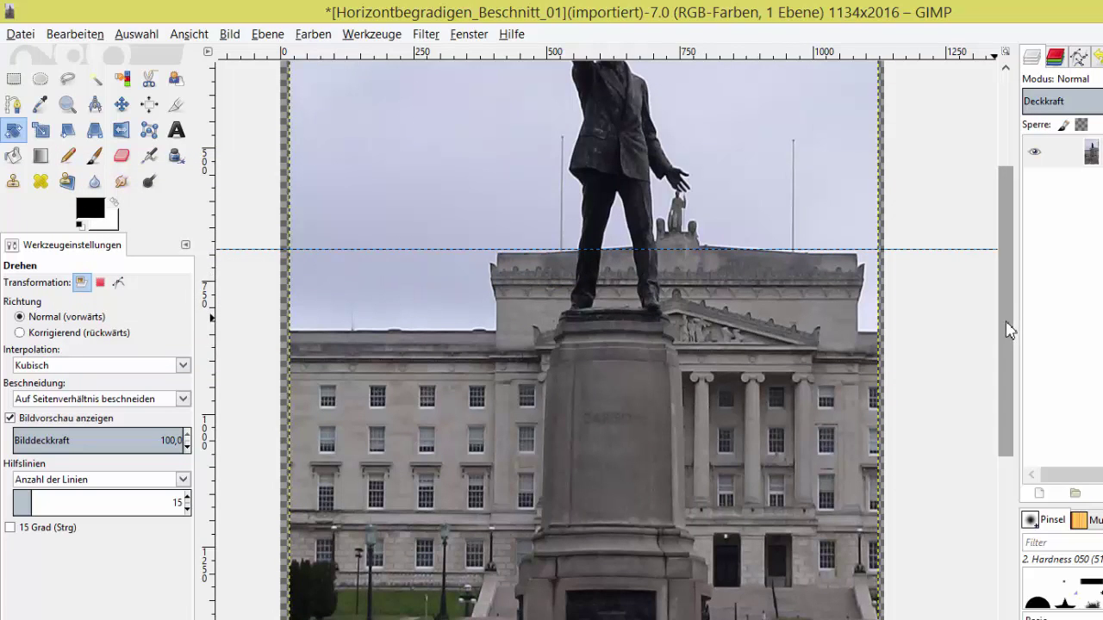
{"action": "mouse_move", "coordinate": [1006, 328]}
{"action": "left_mouse_down"}
{"action": "mouse_move", "coordinate": [1007, 224]}
{"action": "mouse_move", "coordinate": [999, 290]}
{"action": "left_mouse_up"}
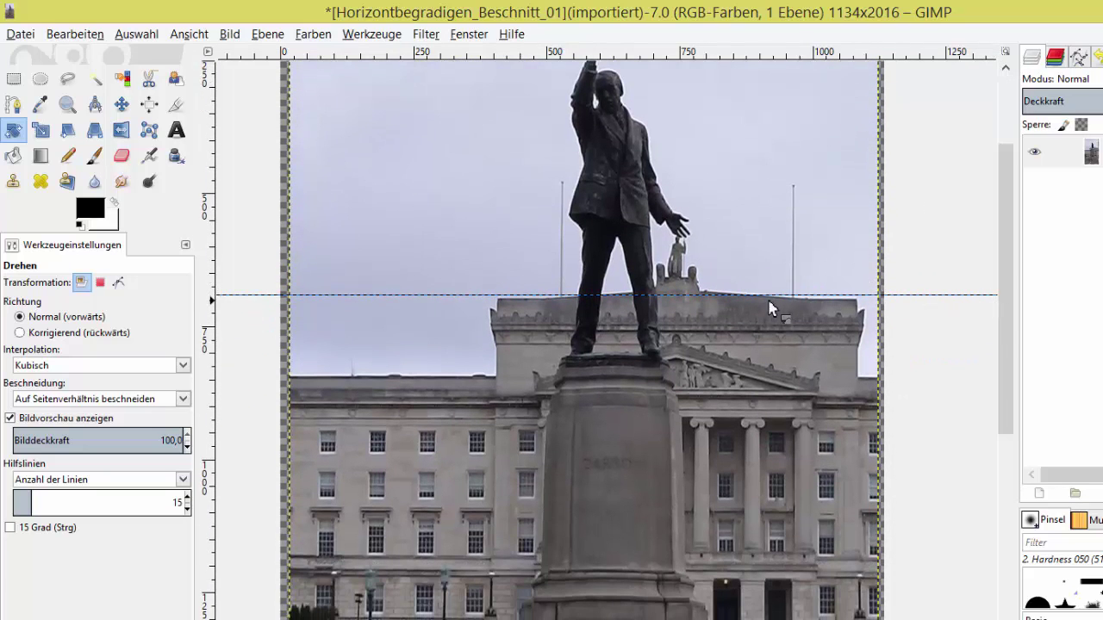
{"action": "left_click_drag", "start_coordinate": [1012, 322], "coordinate": [963, 483]}
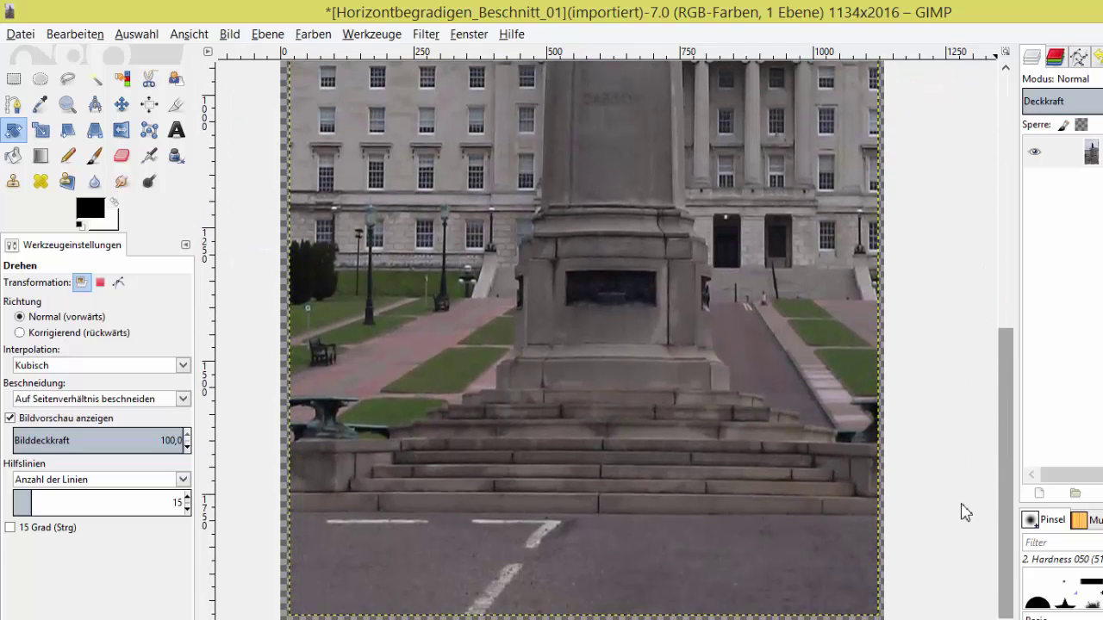
{"action": "scroll", "coordinate": [986, 426], "scroll_direction": "up", "scroll_amount": 1}
{"action": "scroll", "coordinate": [987, 396], "scroll_direction": "up", "scroll_amount": 15}
{"action": "scroll", "coordinate": [991, 345], "scroll_direction": "up", "scroll_amount": 5}
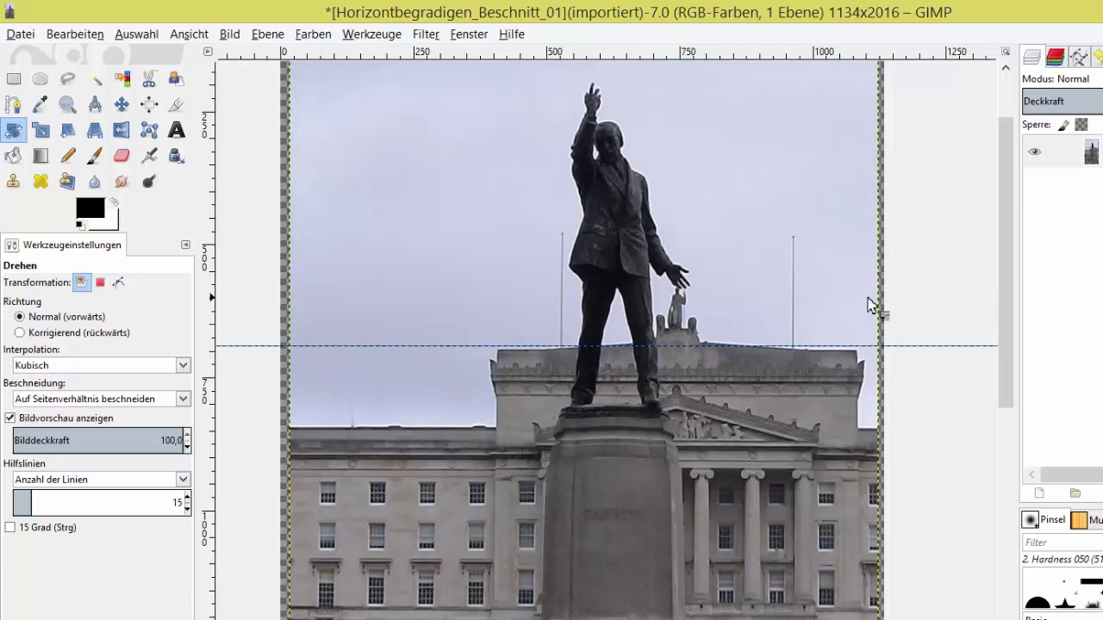
Step: Auto-crop the image with Bild > Automatisch zuschneiden, reducing it to 1107x1968
{"action": "right_click", "coordinate": [729, 267]}
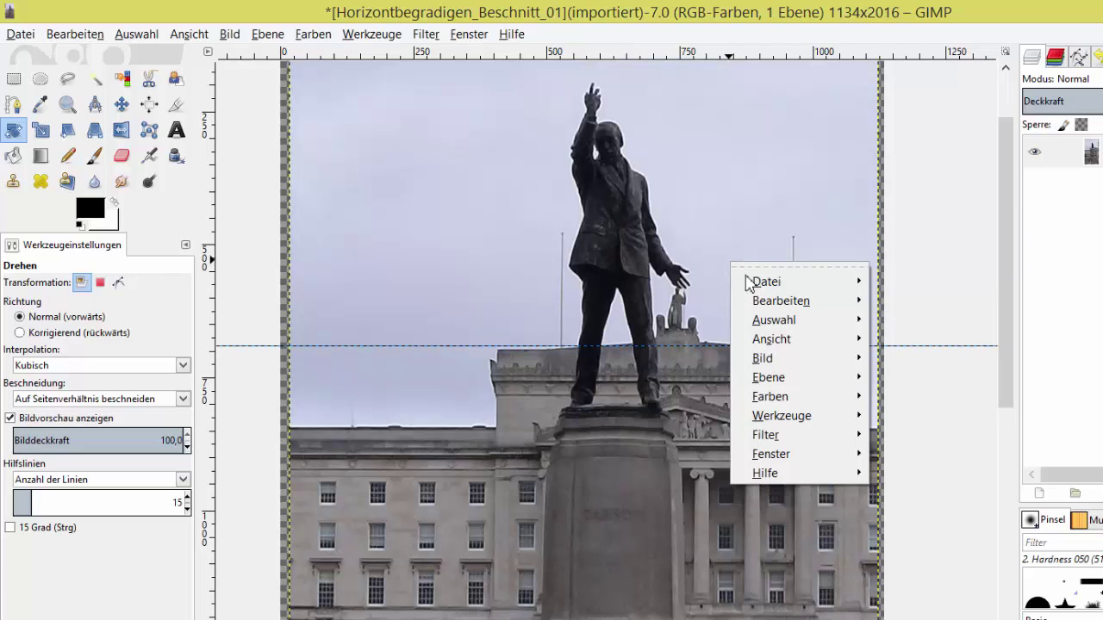
{"action": "mouse_move", "coordinate": [762, 358]}
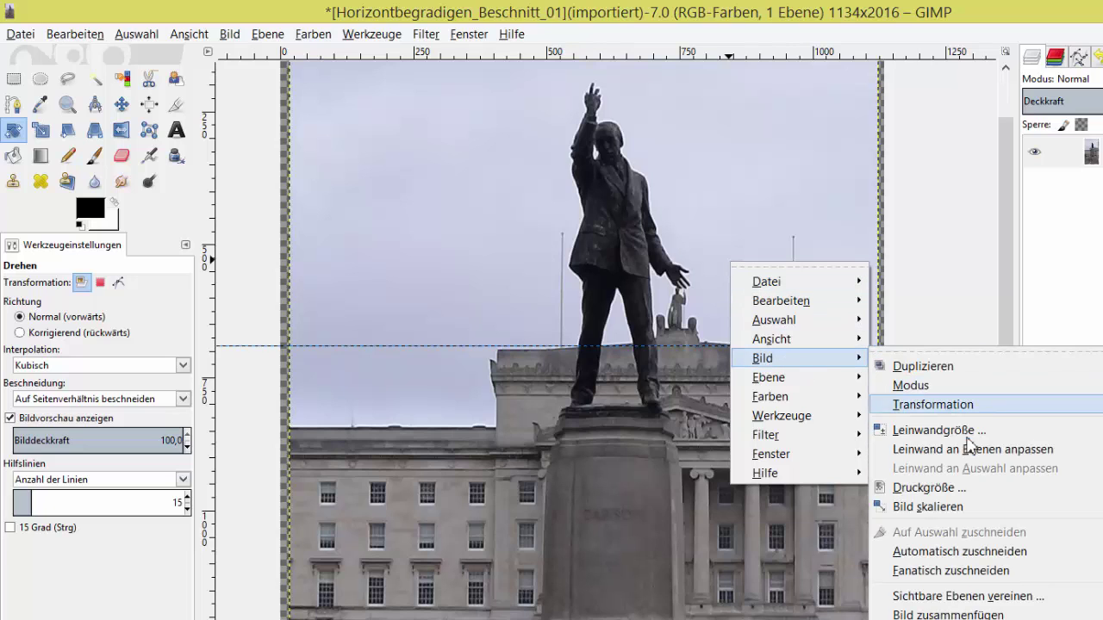
{"action": "left_click", "coordinate": [949, 555]}
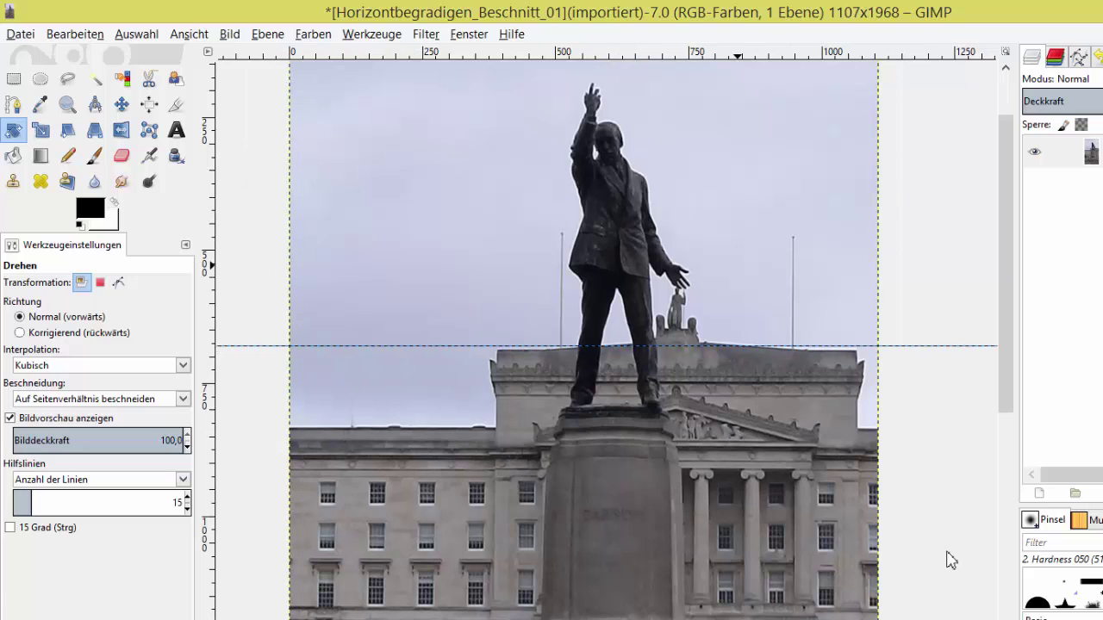
{"action": "mouse_move", "coordinate": [1009, 382]}
{"action": "left_mouse_down"}
{"action": "mouse_move", "coordinate": [1012, 336]}
{"action": "mouse_move", "coordinate": [979, 524]}
{"action": "mouse_move", "coordinate": [1009, 295]}
{"action": "left_mouse_up"}
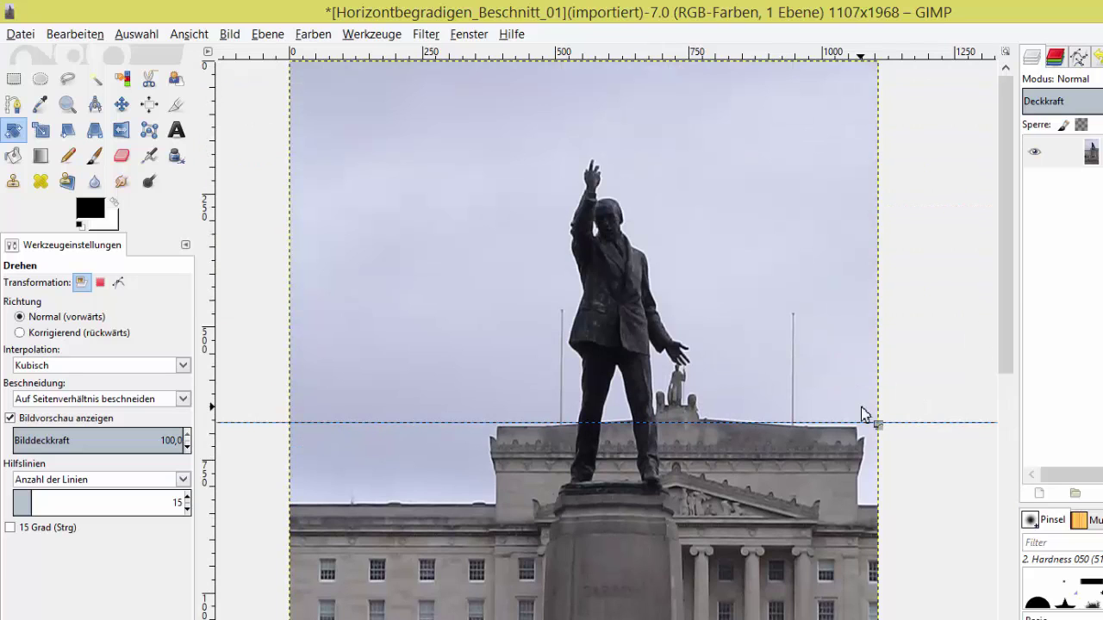